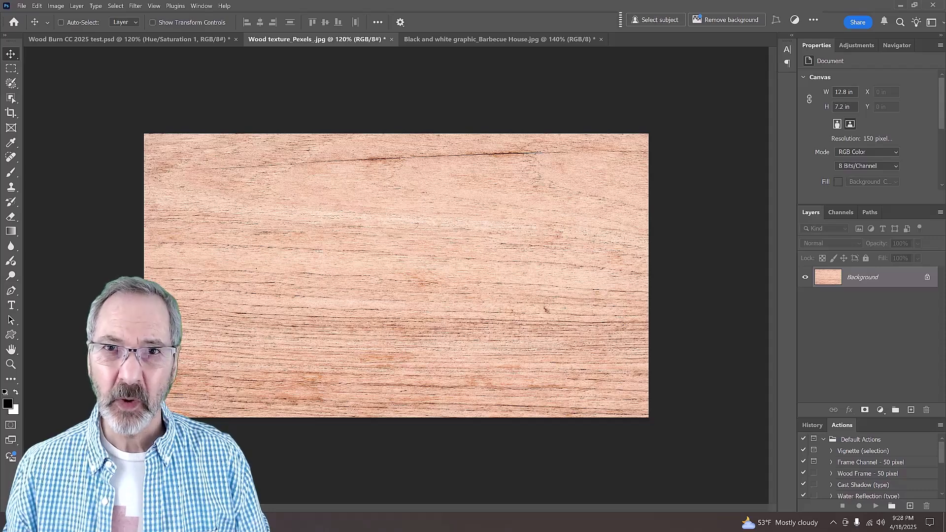
Step: Make the 'Black and white graphic_Barbecue House.jpg' document the active one
click(469, 37)
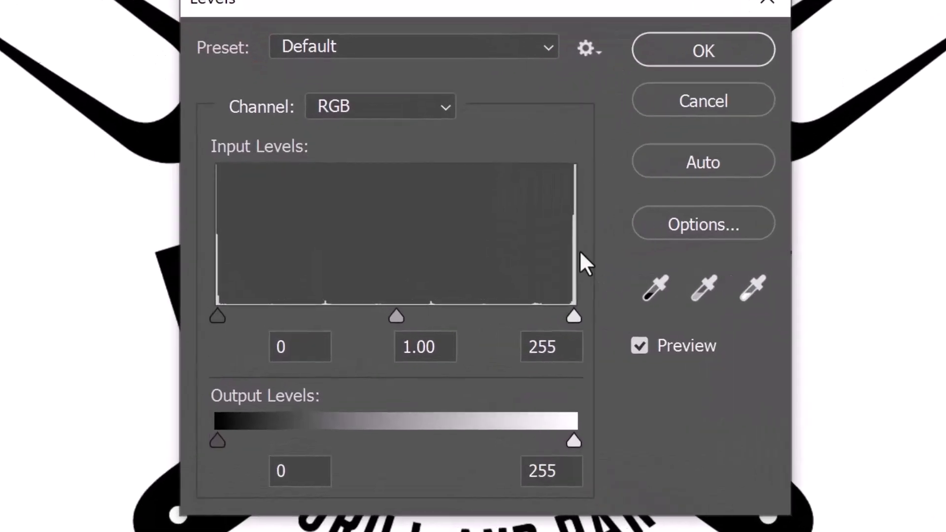
Step: Set the logo's Levels input points to 4 for black and 250 for white
drag(498, 309, 496, 310)
drag(590, 320, 582, 318)
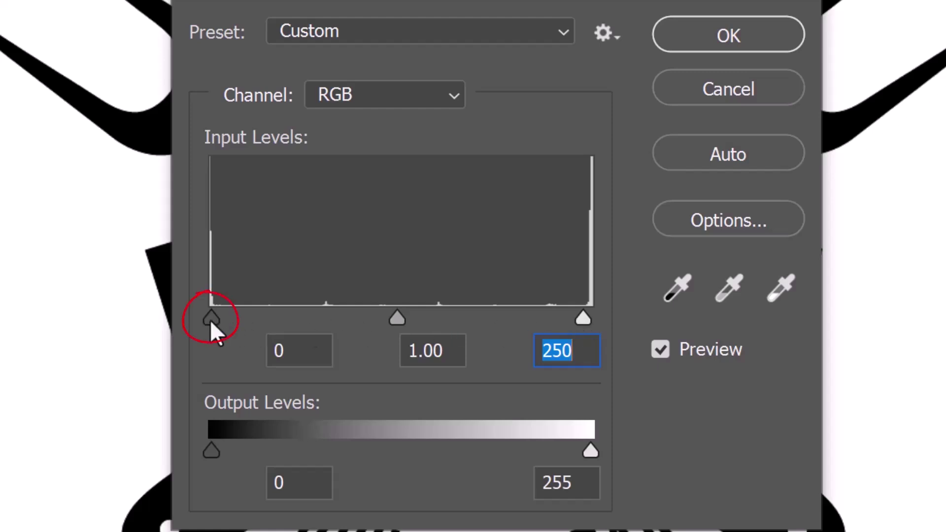
drag(210, 320, 217, 320)
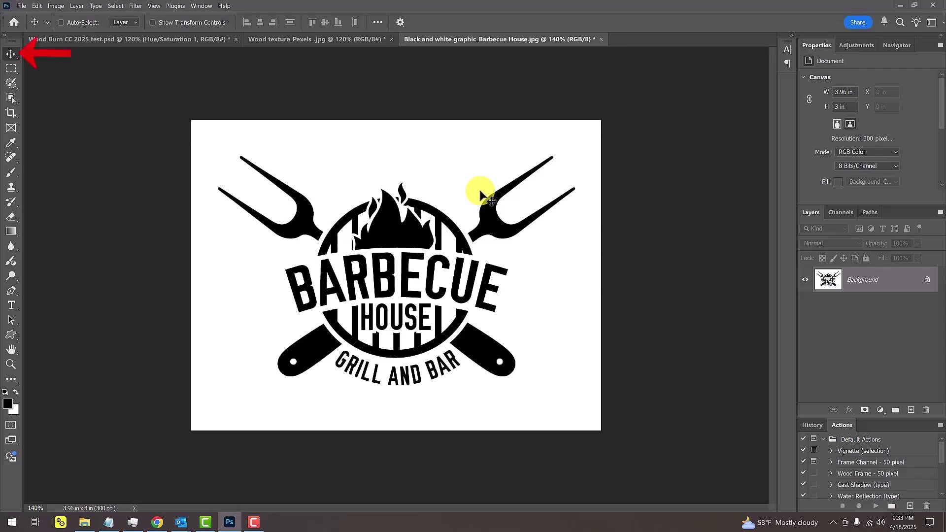
Step: Drag the Barbecue House logo onto the wood texture, centred, as a new layer
key(v)
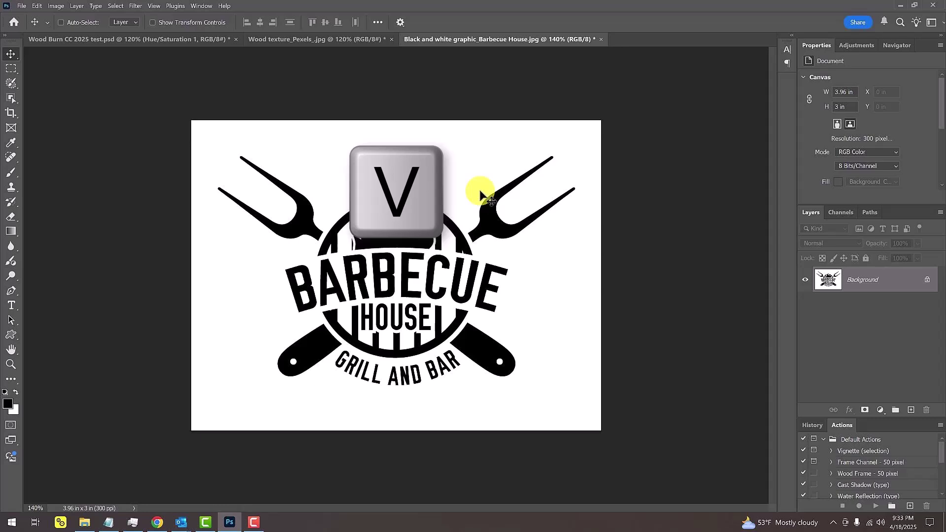
click(327, 38)
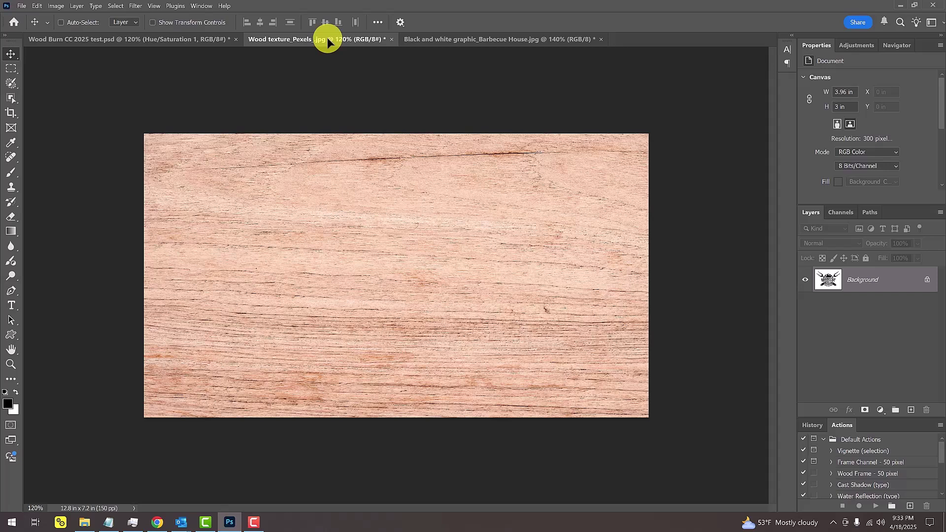
key(shift)
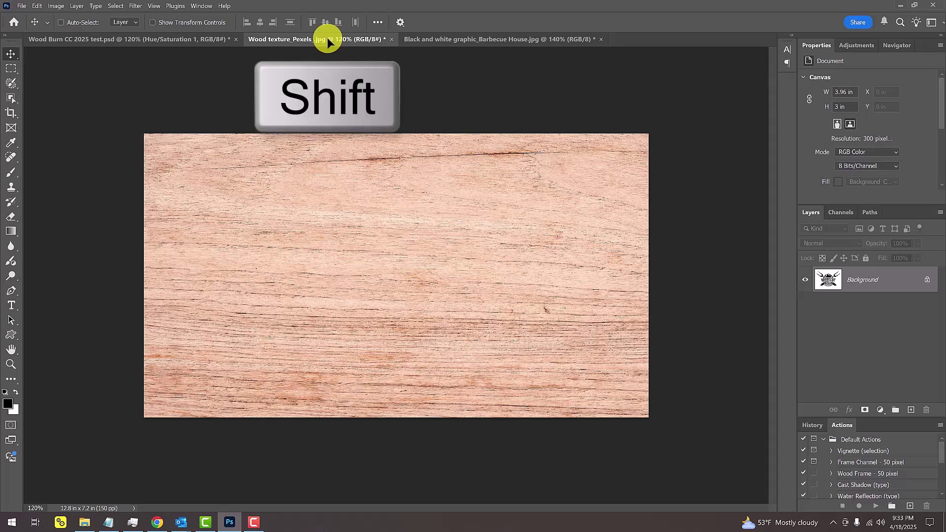
drag(328, 39, 382, 217)
drag(397, 279, 399, 281)
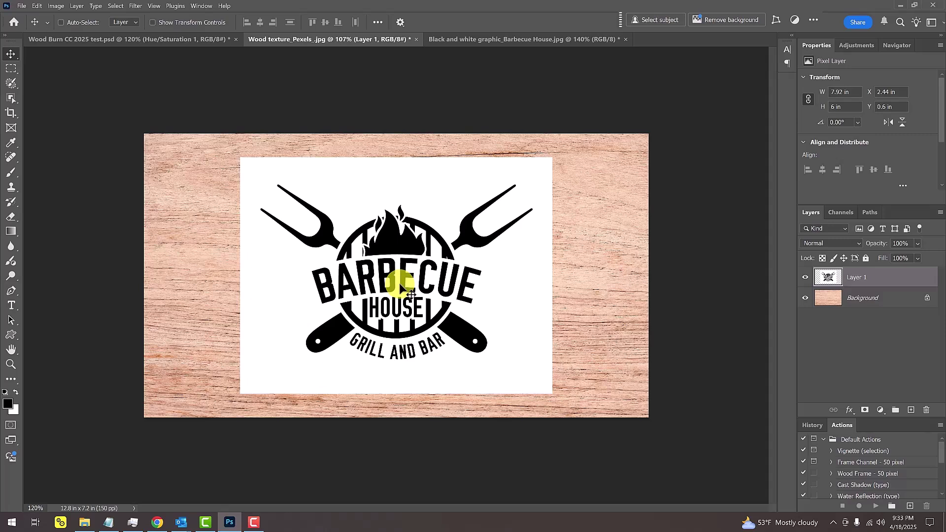
Step: Scale the placed logo up to about 140% from its centre
key(ctrl+t)
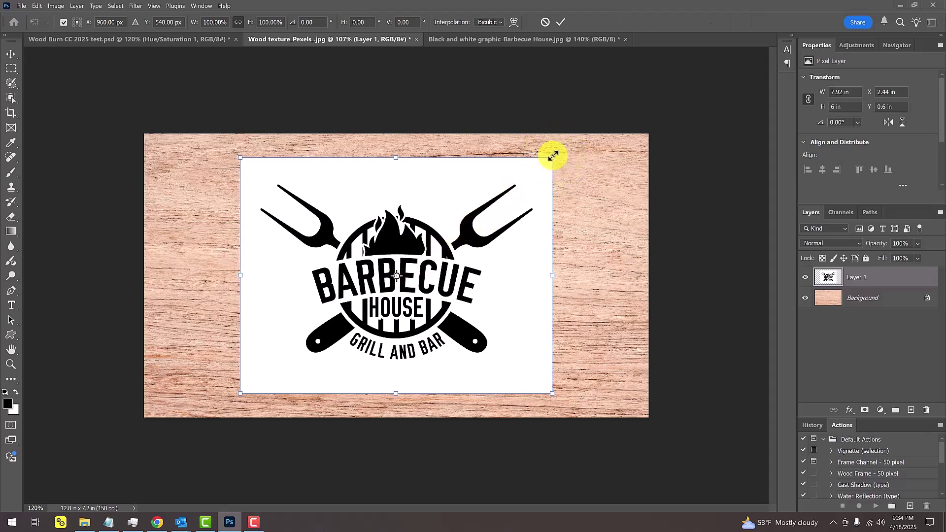
key(alt)
drag(553, 155, 627, 122)
key(Return)
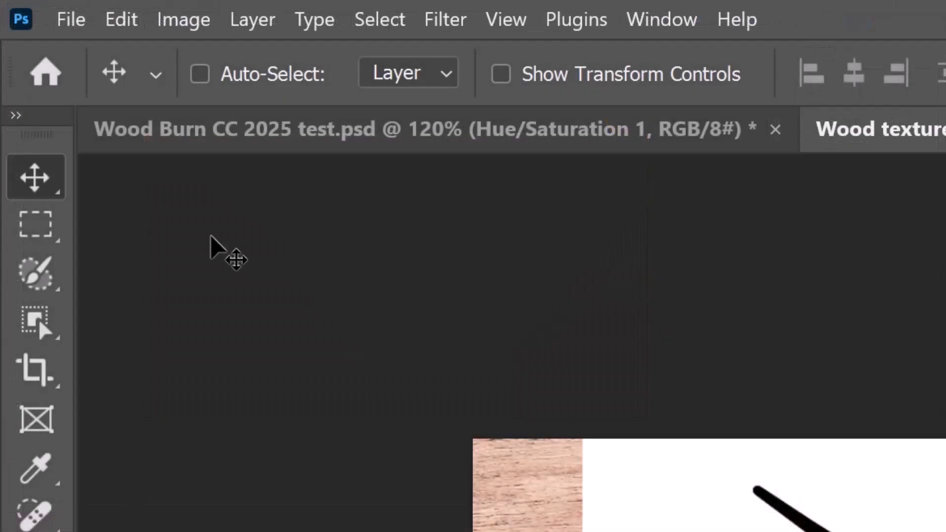
Step: Choose the Rectangular Marquee tool and view its flyout of selection shapes
click(11, 70)
right_click(11, 69)
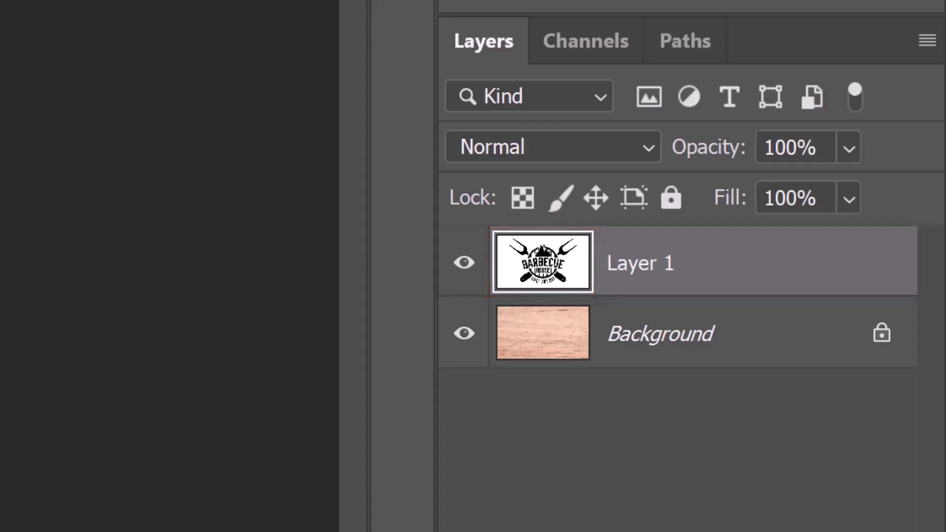
Step: Duplicate the logo layer, hide Layer 1 copy, and select Layer 1 for the Channels panel
key(ctrl+j)
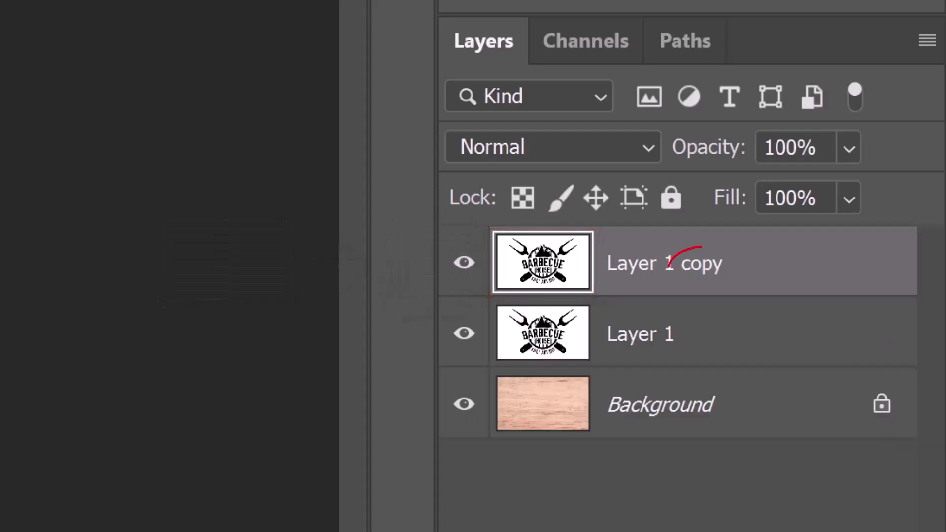
click(464, 266)
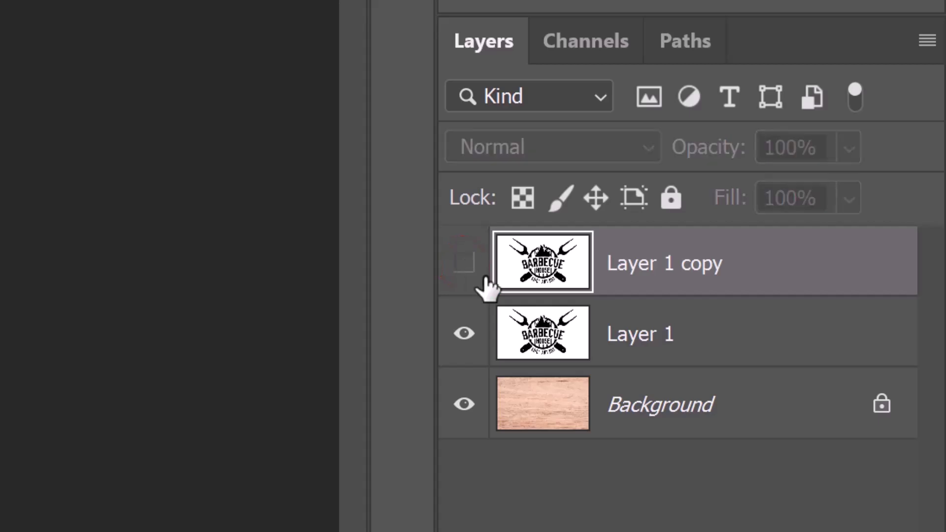
click(545, 331)
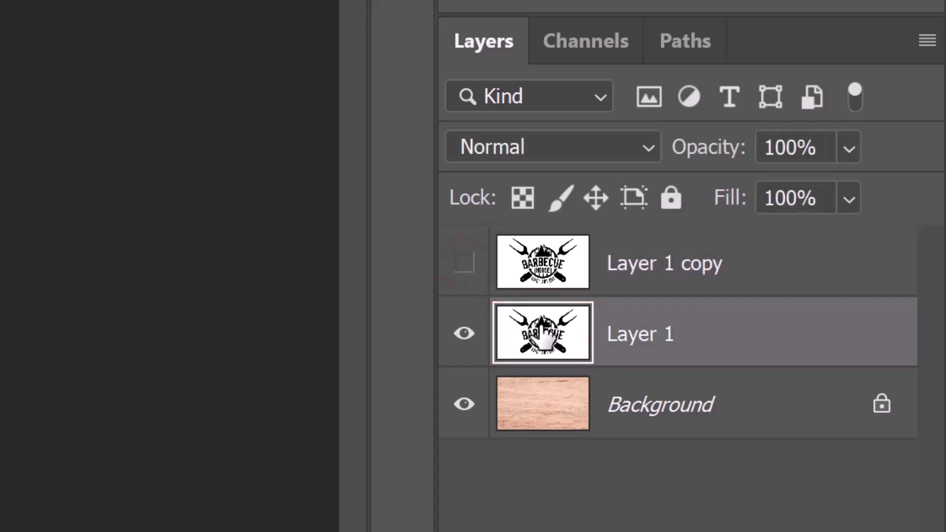
click(578, 45)
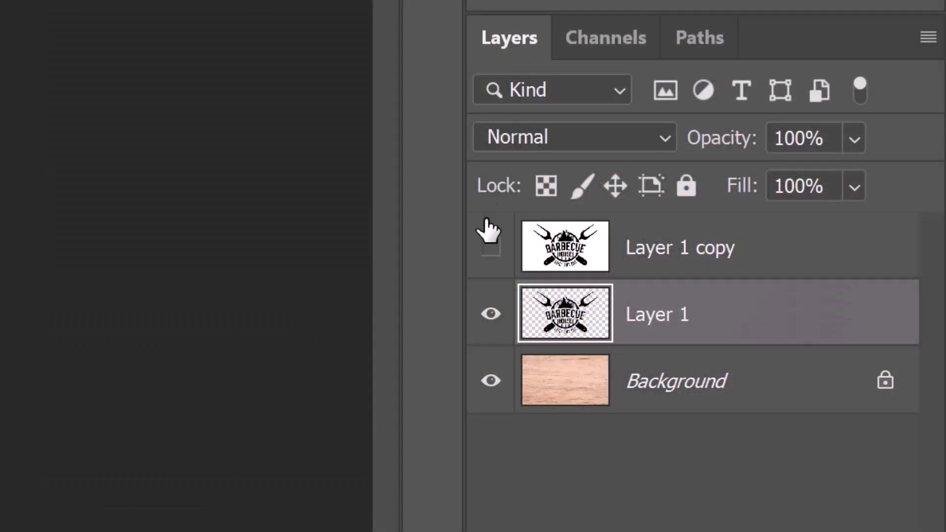
Step: Hide Layer 1, then show, select and invert Layer 1 copy to white on black
click(491, 314)
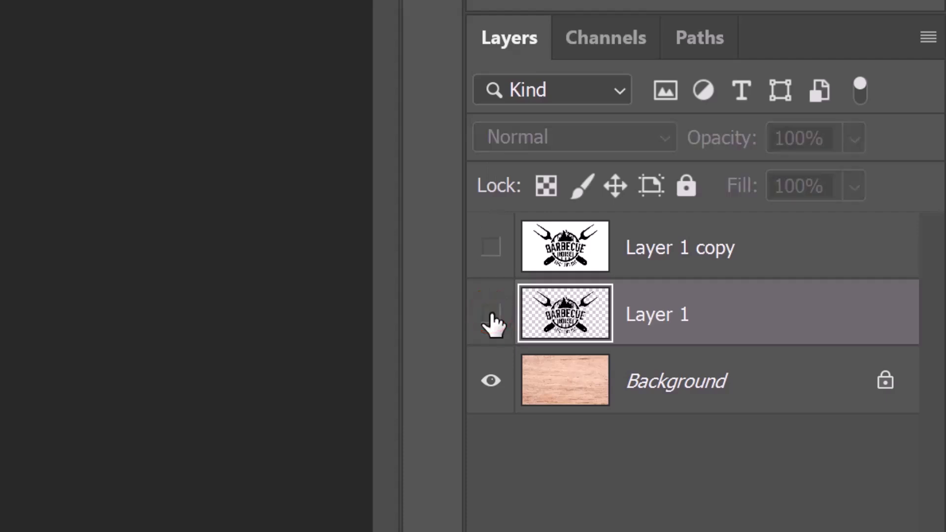
click(490, 248)
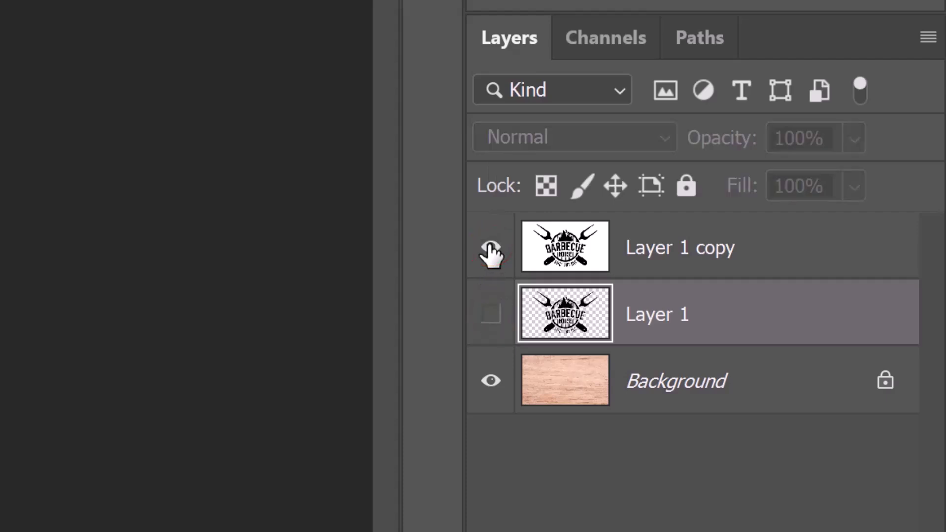
click(567, 249)
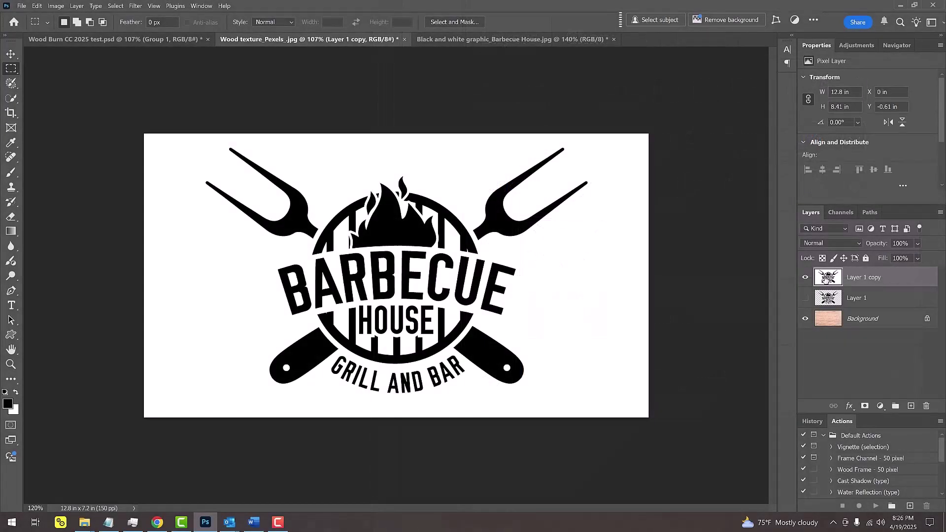
key(ctrl+i)
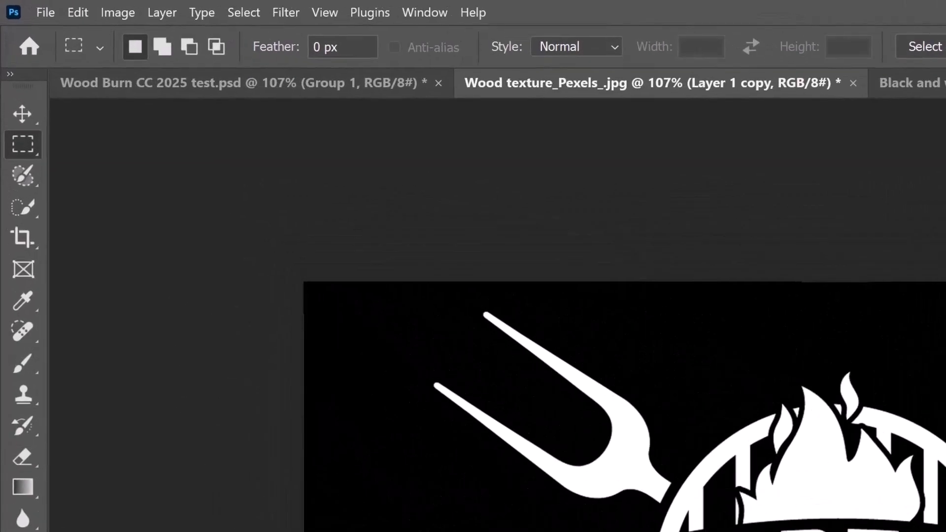
Step: Apply the Stylize Wind filter blowing from the left to the logo copy
click(380, 14)
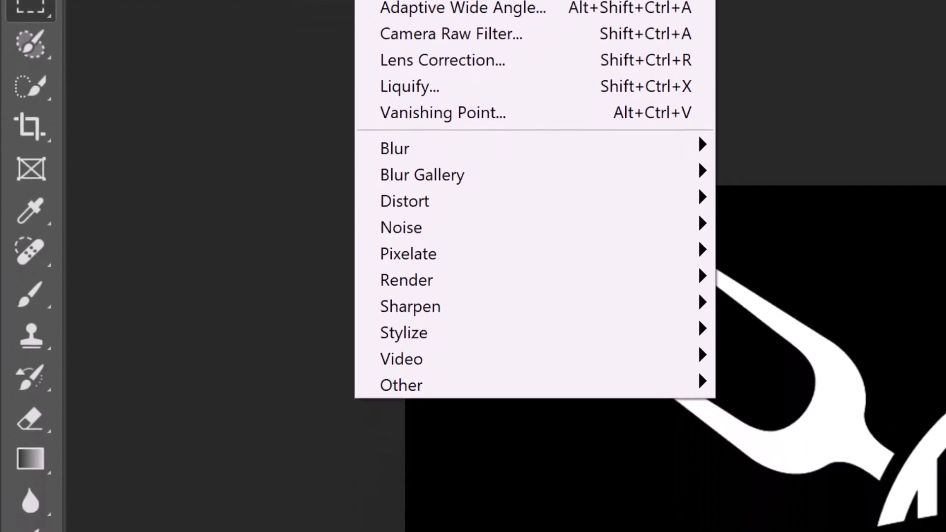
mouse_move(408, 337)
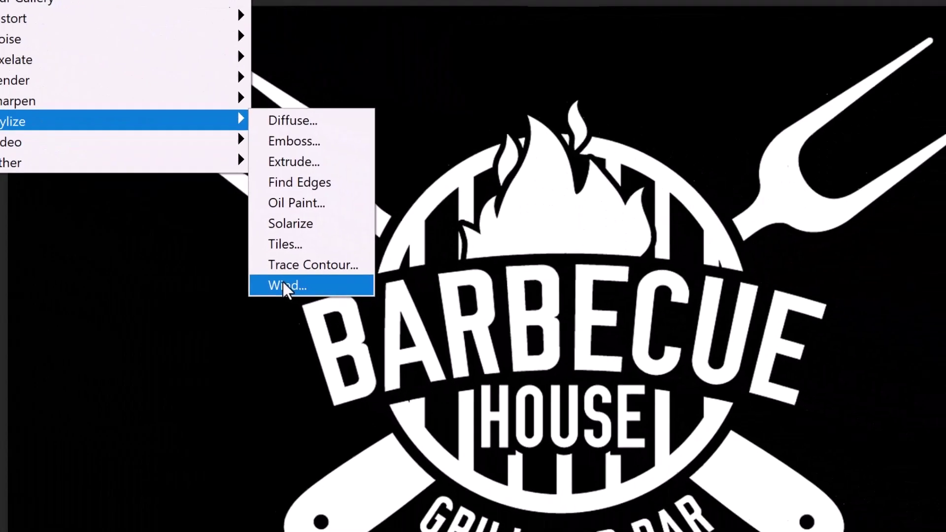
click(285, 285)
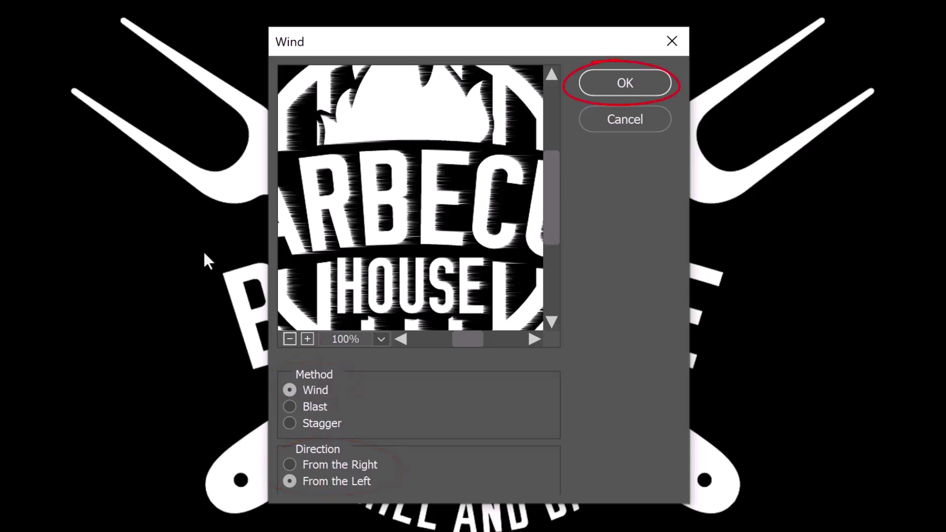
key(Return)
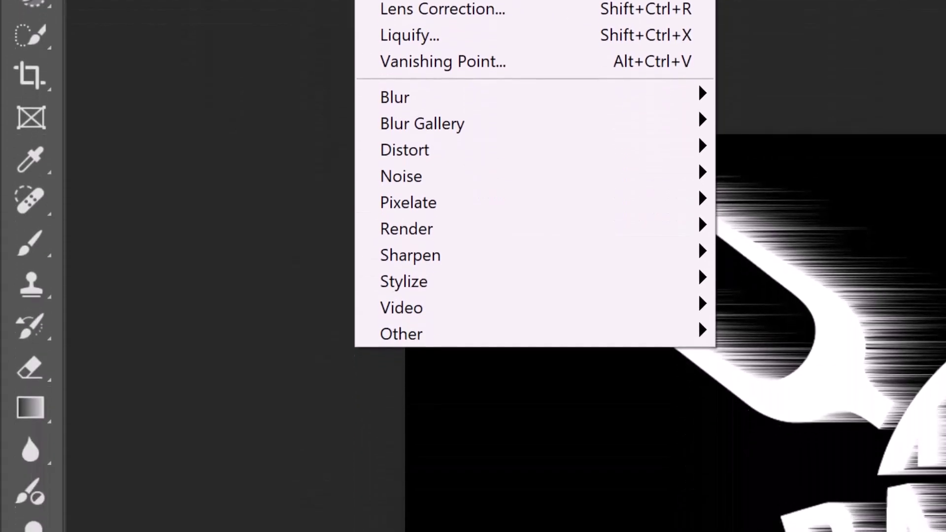
Step: Apply Wind from the right to the logo copy, then bring up Gaussian Blur
mouse_move(407, 522)
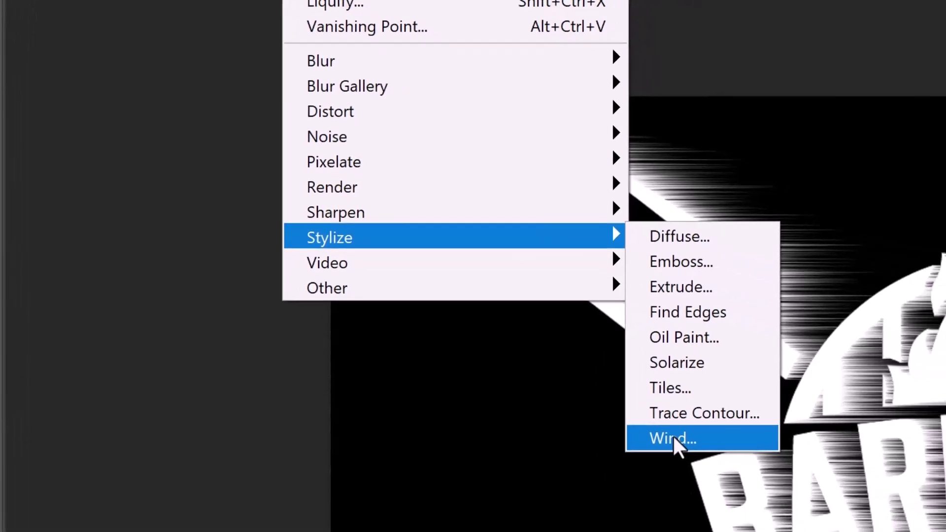
click(763, 474)
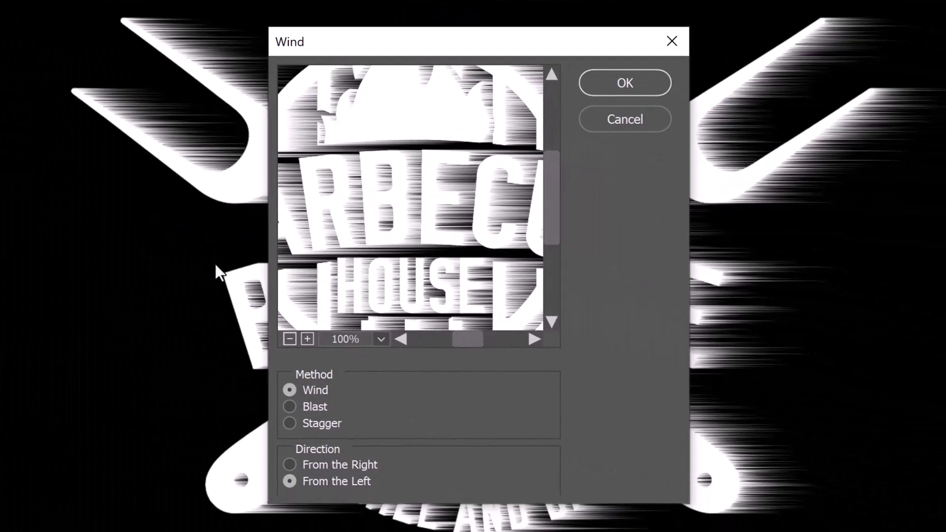
click(289, 465)
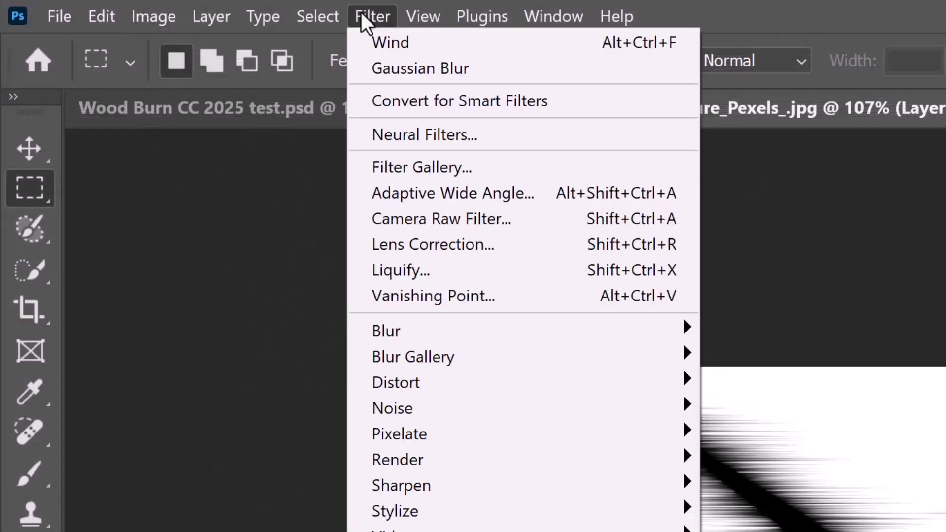
mouse_move(392, 338)
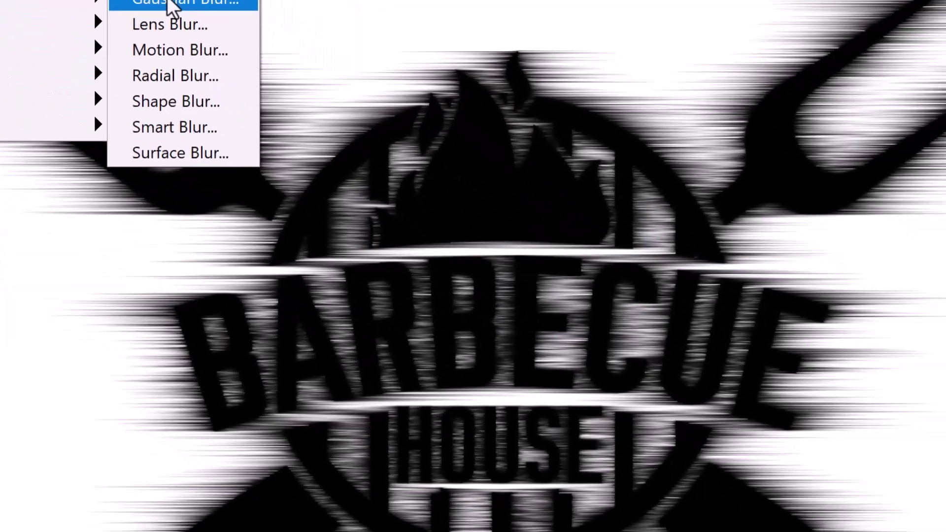
click(284, 83)
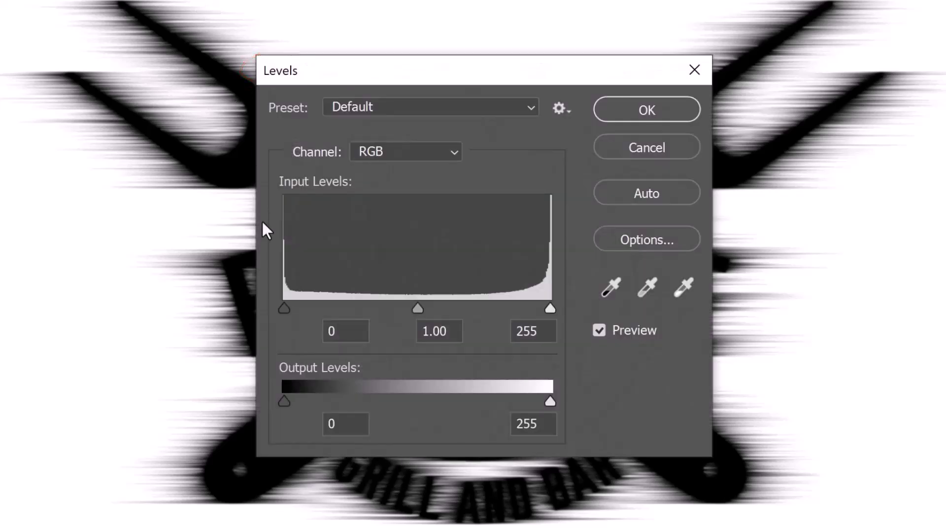
Step: Enter 72 as the Levels output black value for the blurred logo copy
click(342, 424)
double_click(341, 423)
text(72)
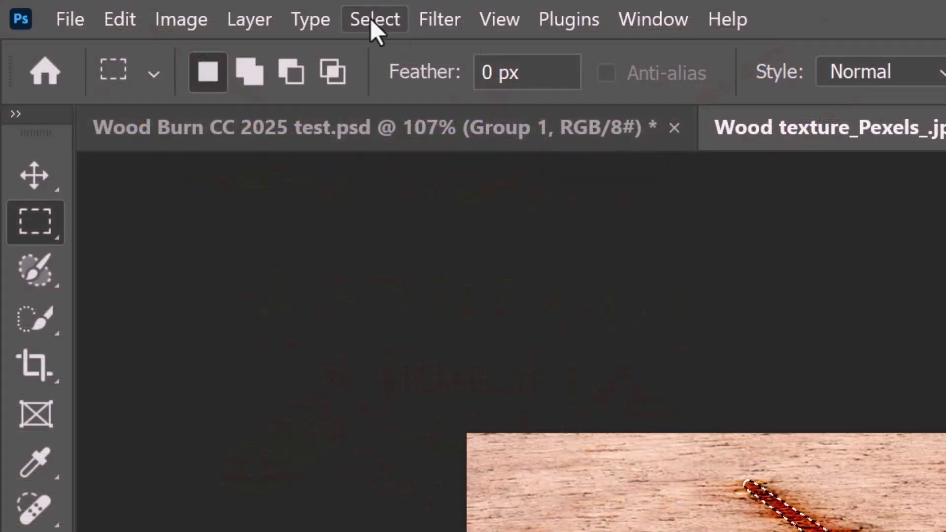
Step: Feather the logo selection using Select > Modify > Feather
click(371, 19)
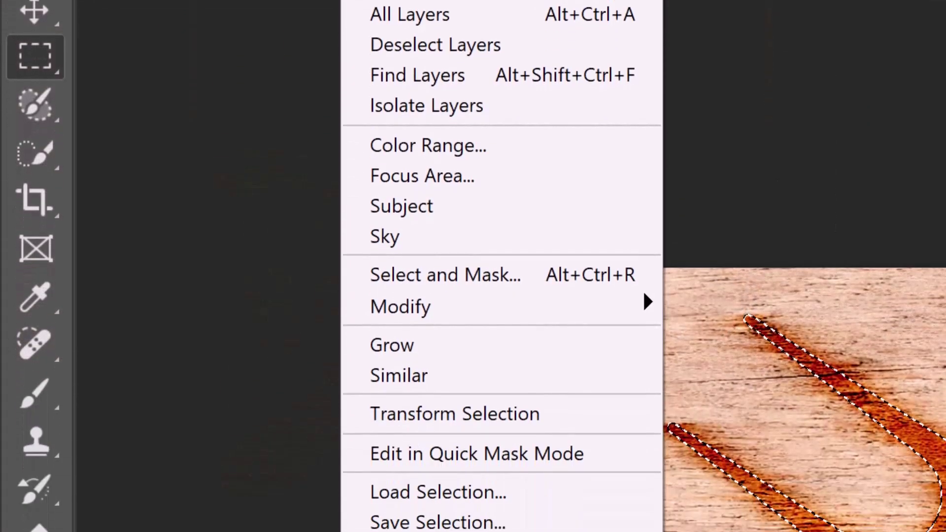
mouse_move(400, 471)
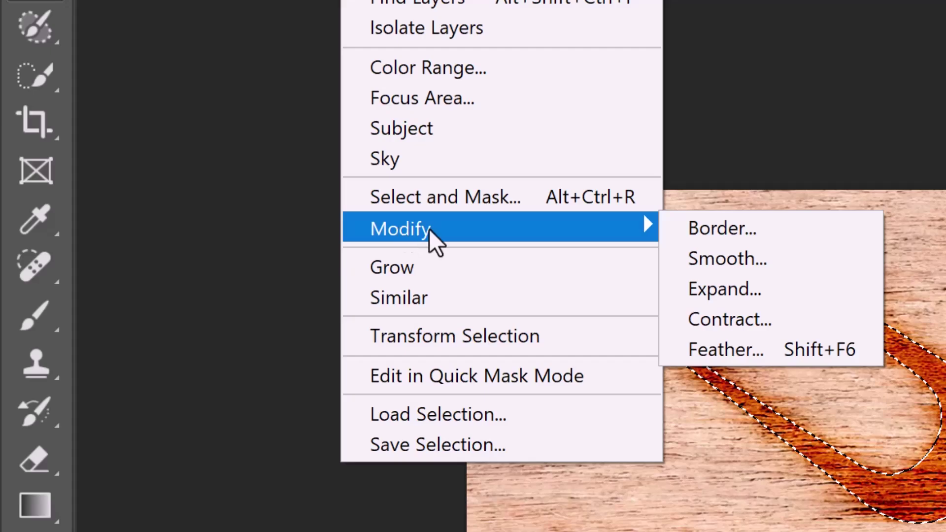
click(723, 349)
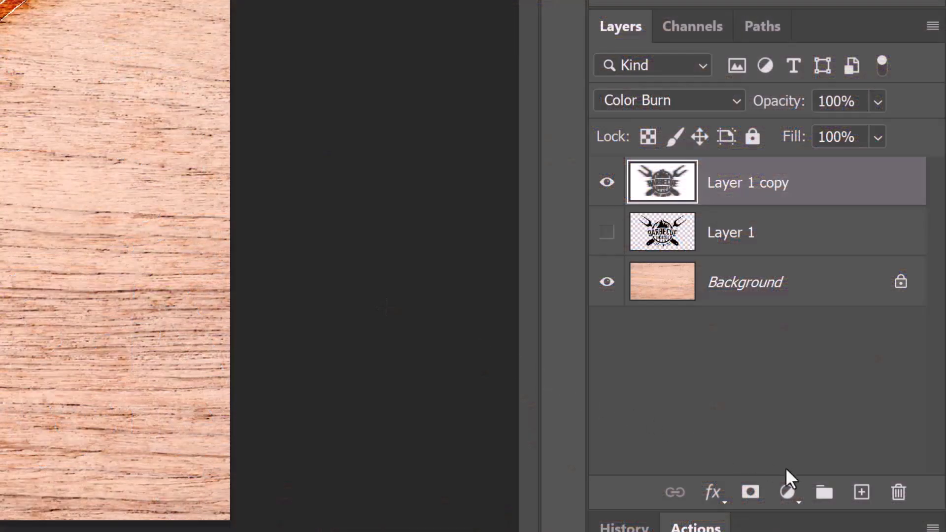
Step: Create a new Layer 2 and set its fill to 40%
click(861, 494)
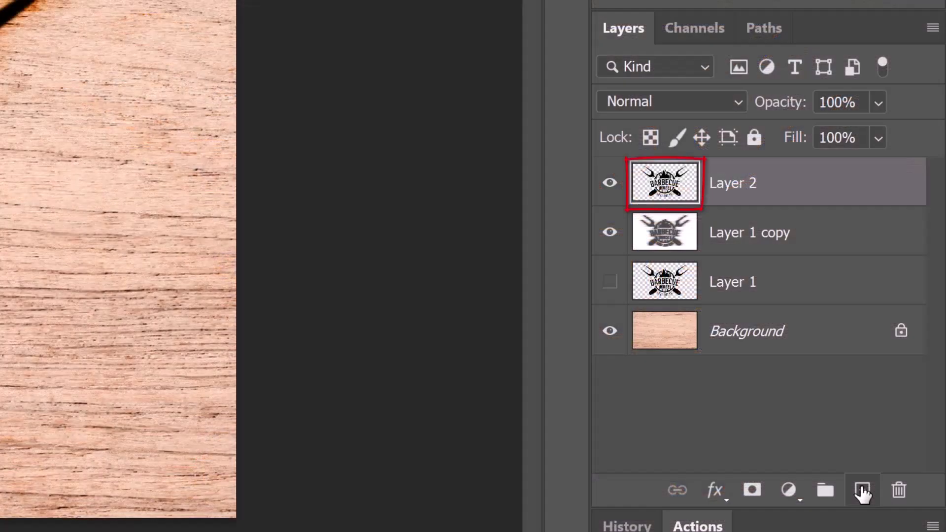
click(862, 131)
text(40)
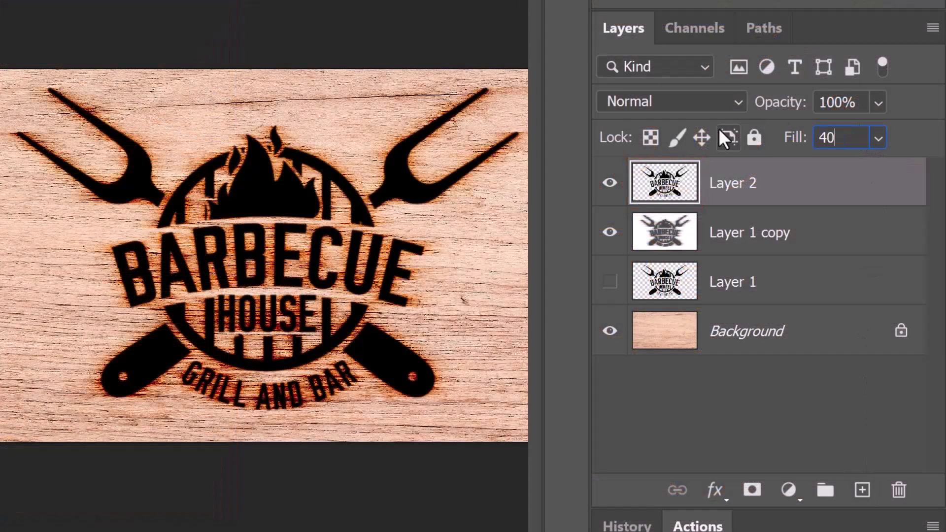
key(Return)
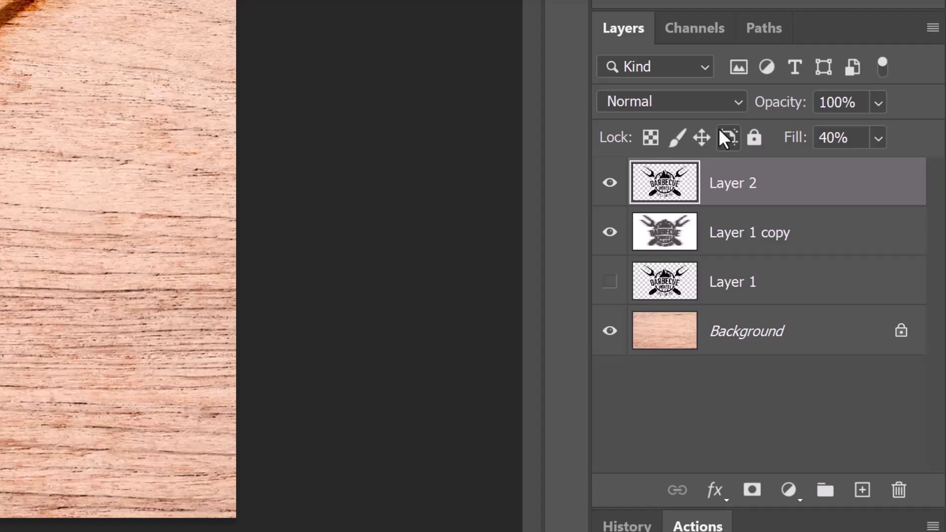
Step: Add an Inner Glow to Layer 2 with black as the glow colour
double_click(665, 182)
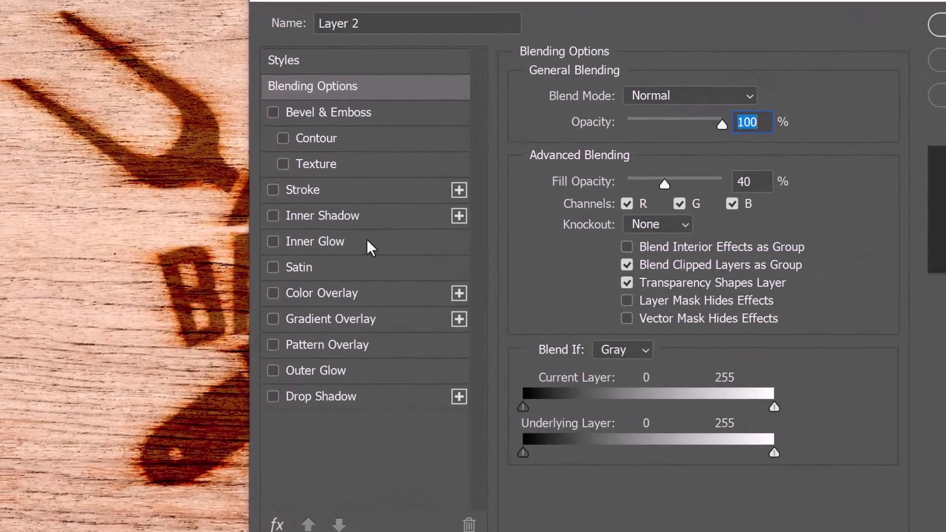
click(251, 242)
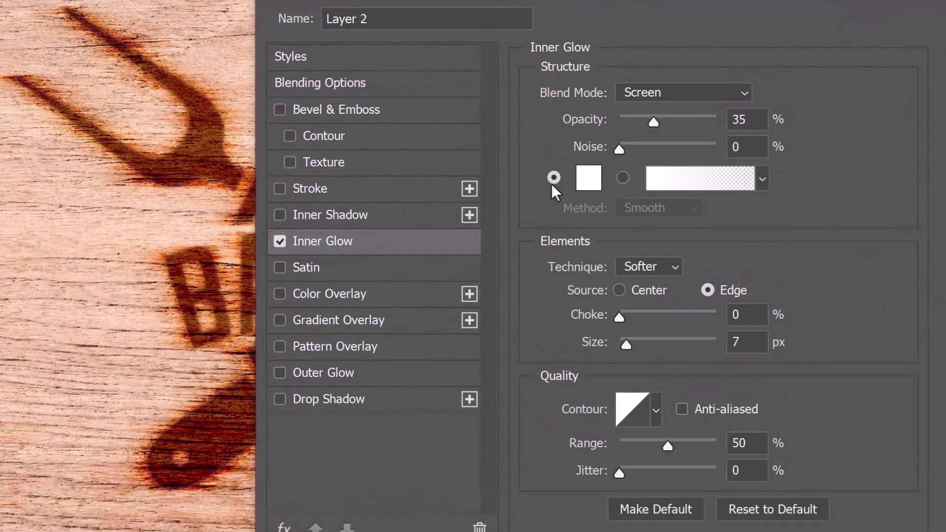
click(581, 183)
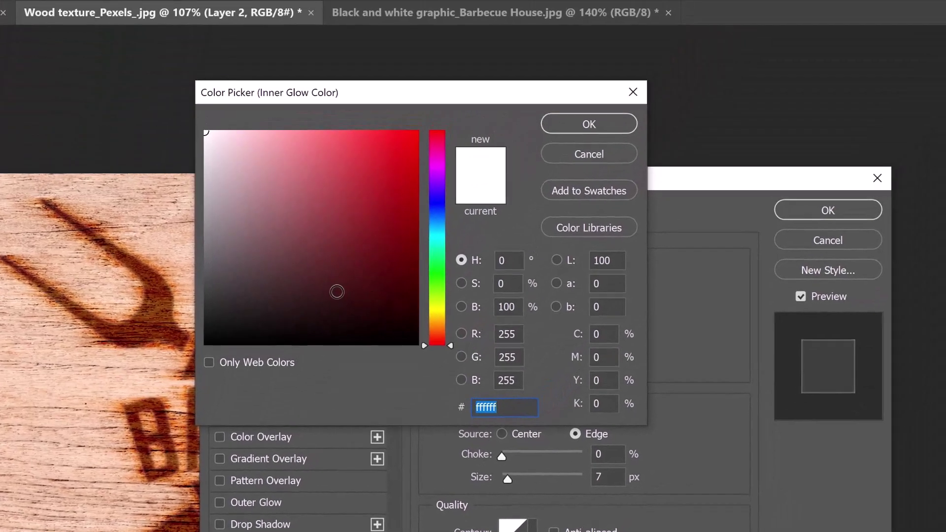
drag(347, 273, 209, 330)
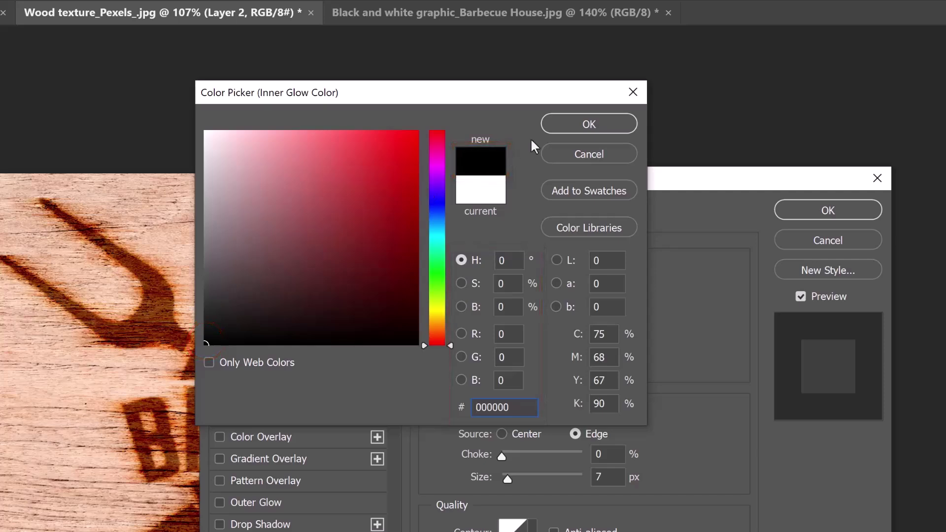
click(563, 124)
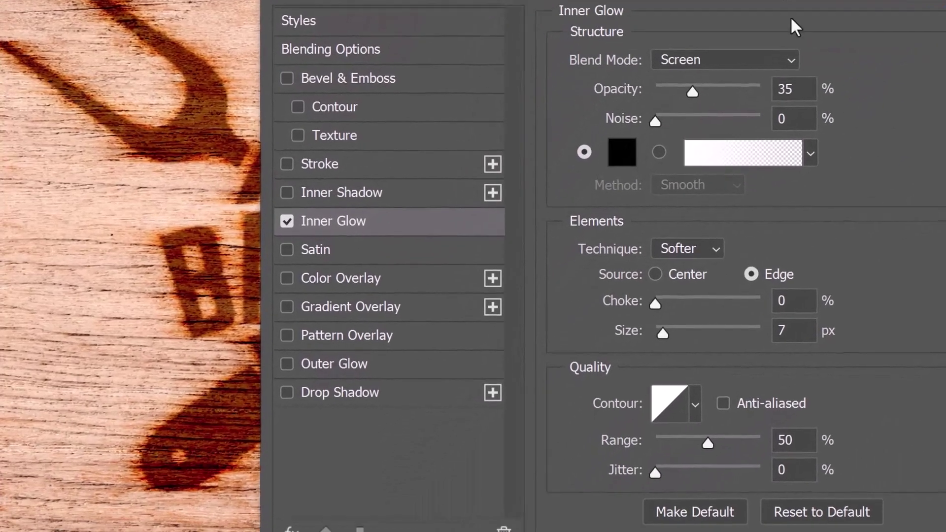
Step: Set the inner glow to Linear Burn, 30% opacity and 30 px size
click(606, 269)
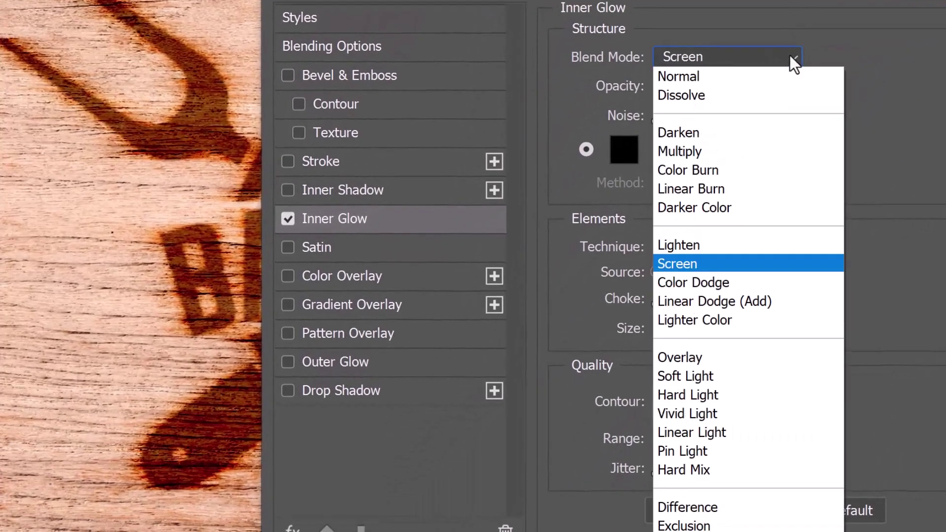
click(683, 189)
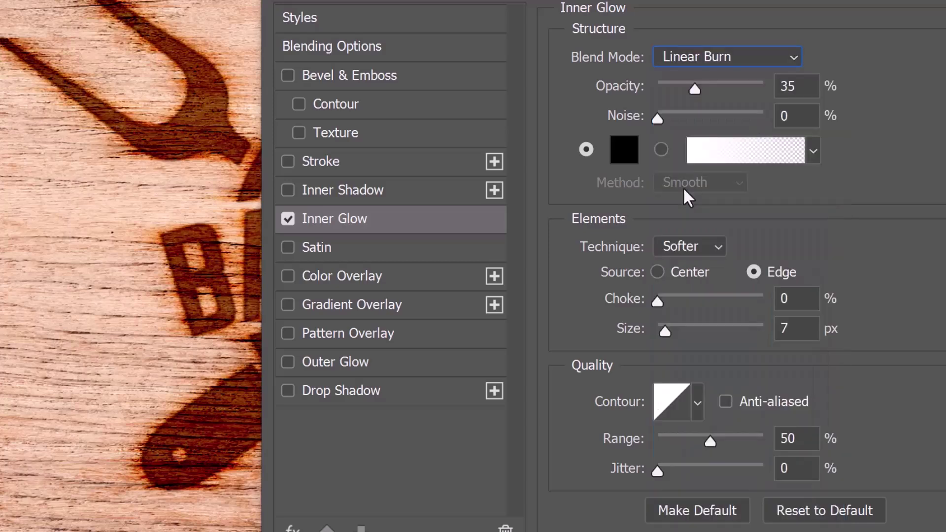
double_click(778, 87)
text(30)
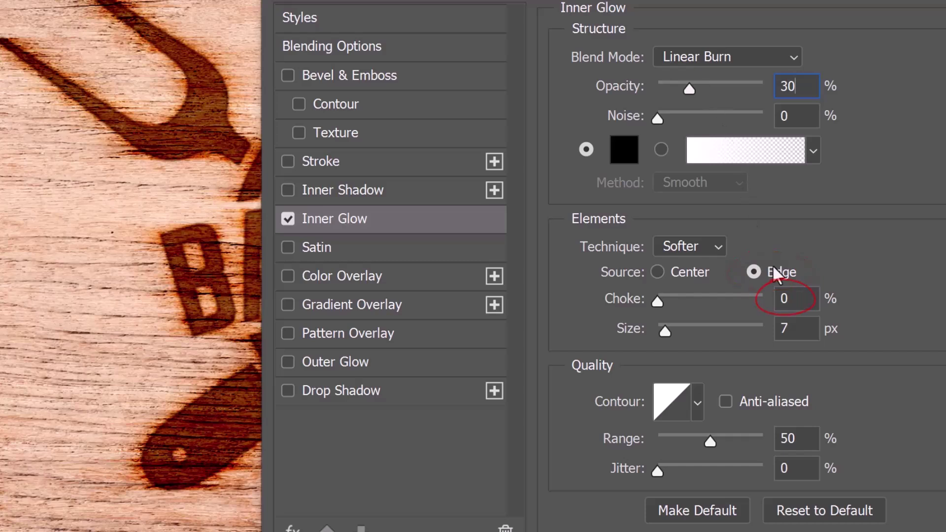
double_click(788, 329)
drag(628, 329, 639, 331)
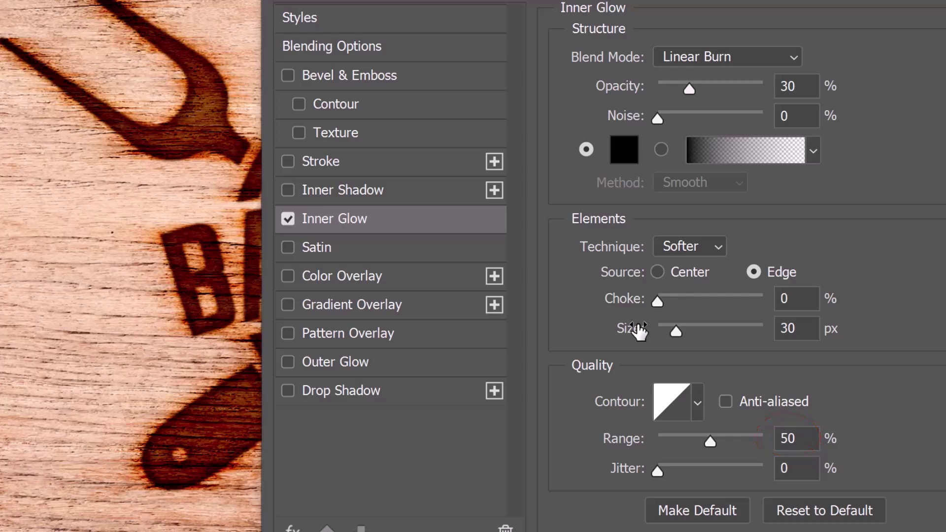
Step: Preview Layer 2's Blend If underlying black and white sliders, returning the white point to 255
click(332, 45)
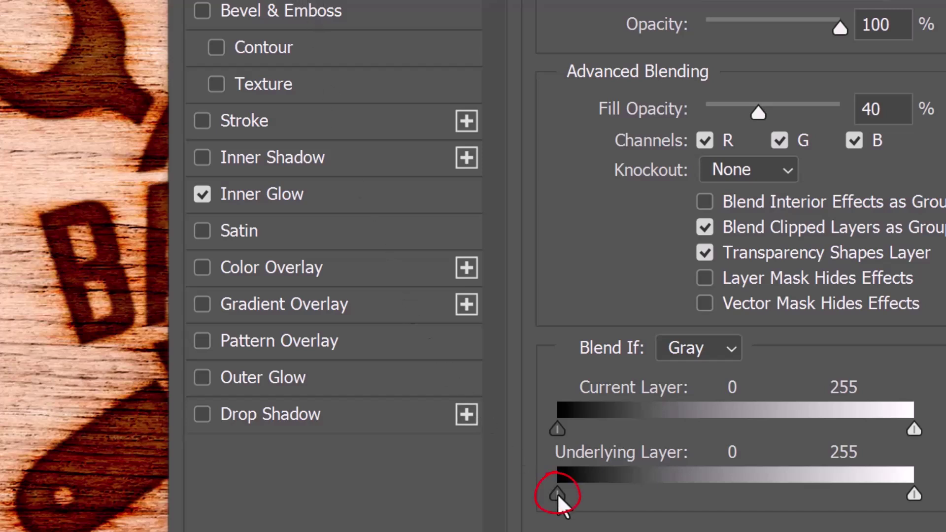
mouse_move(558, 494)
mouse_down()
mouse_move(760, 517)
mouse_move(527, 483)
mouse_up()
mouse_move(915, 494)
mouse_down()
mouse_move(721, 481)
mouse_move(907, 476)
mouse_up()
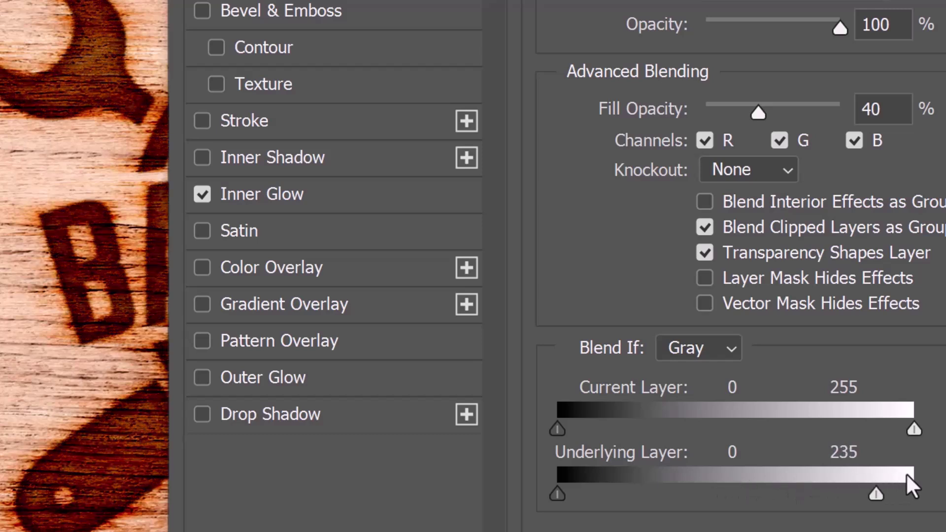
drag(906, 476, 925, 473)
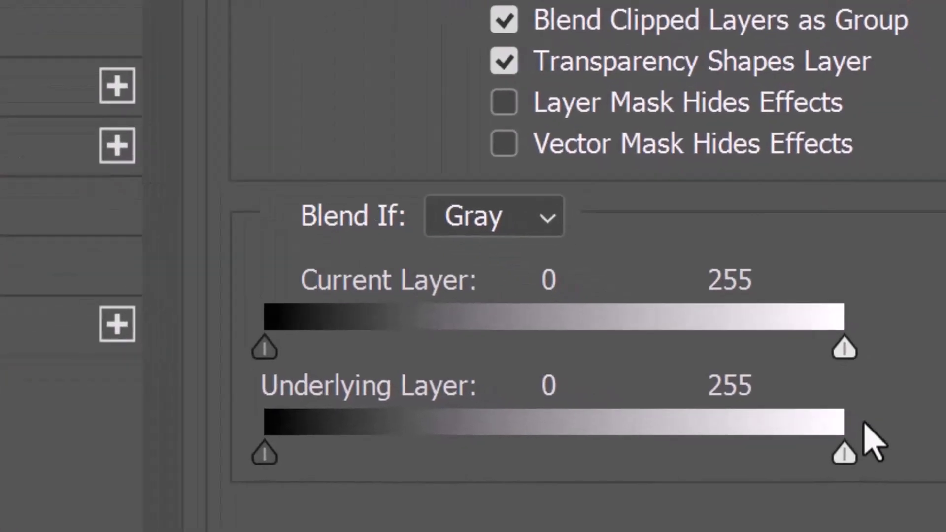
Step: Split Layer 2's underlying white point to 100/255 for a soft transition into the wood
key(alt)
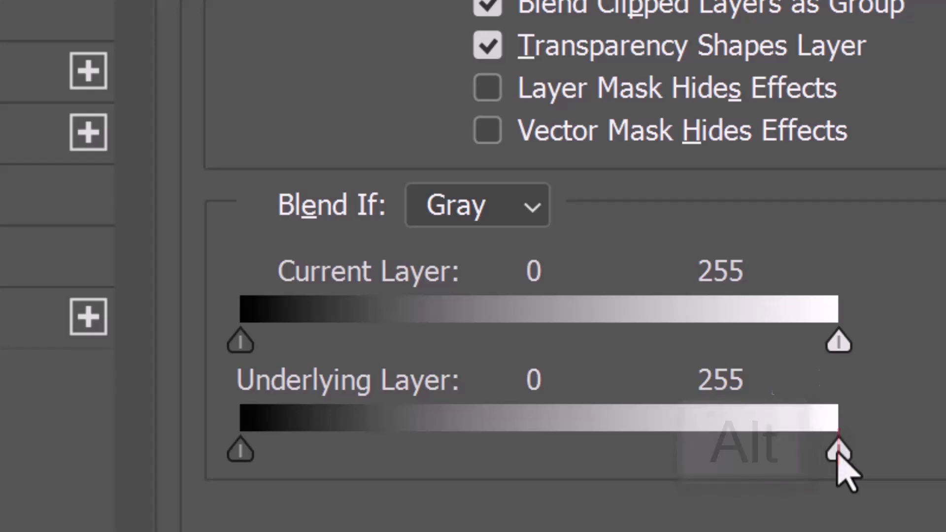
drag(838, 455, 834, 456)
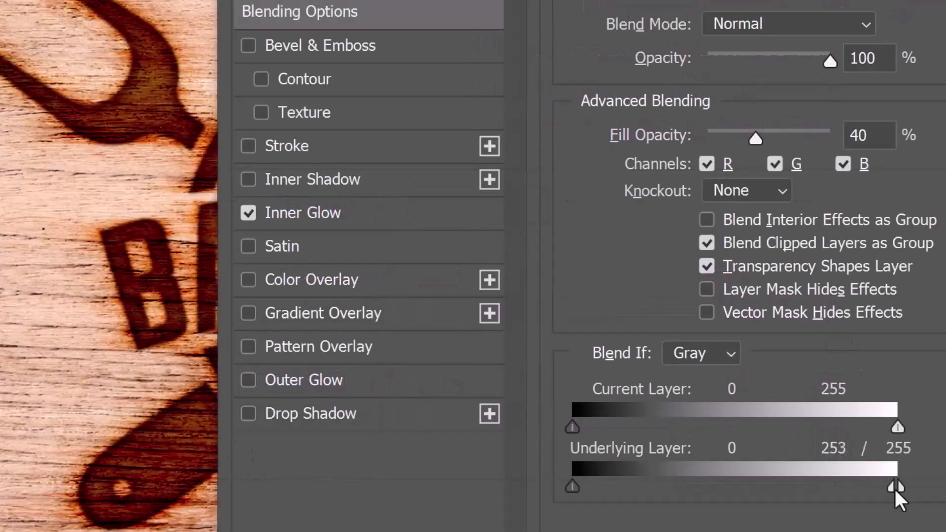
drag(895, 488, 703, 488)
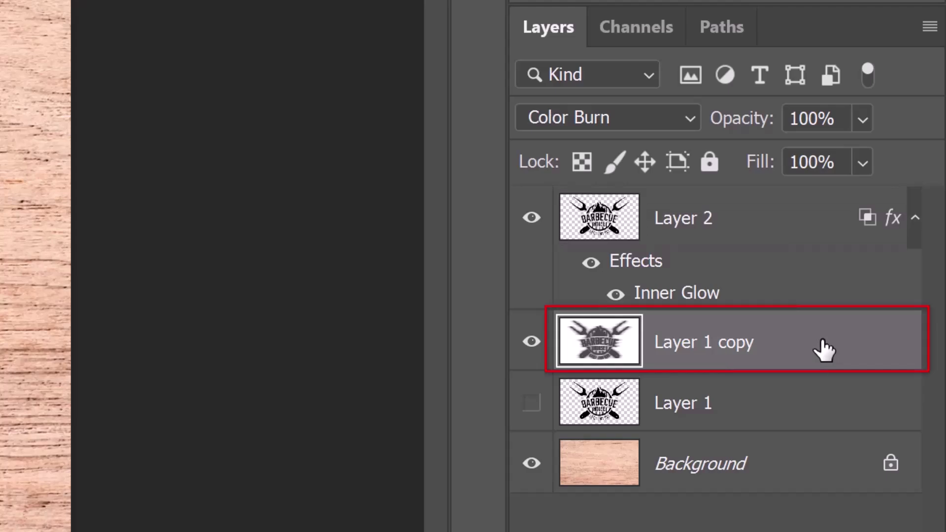
Step: Split Layer 1 copy's Blend If underlying white point to 200/255 in its Layer Style
double_click(823, 348)
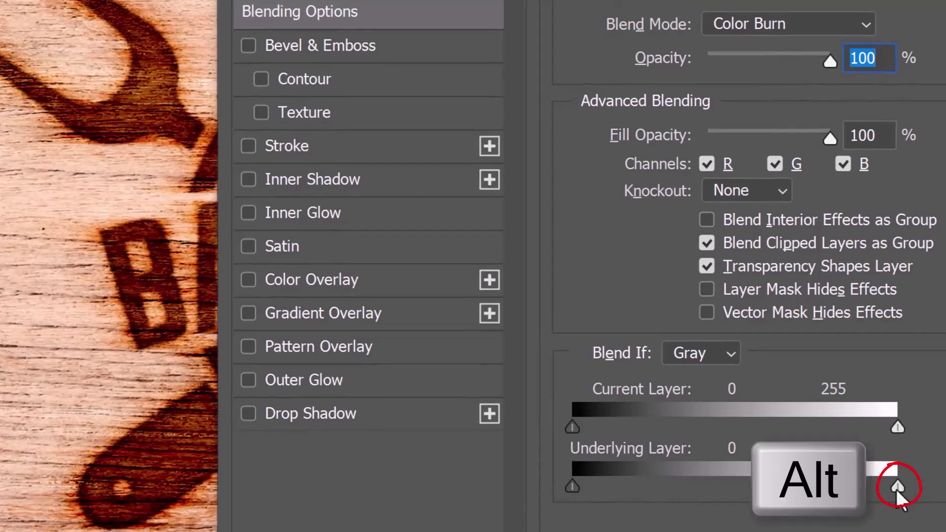
drag(897, 489, 895, 486)
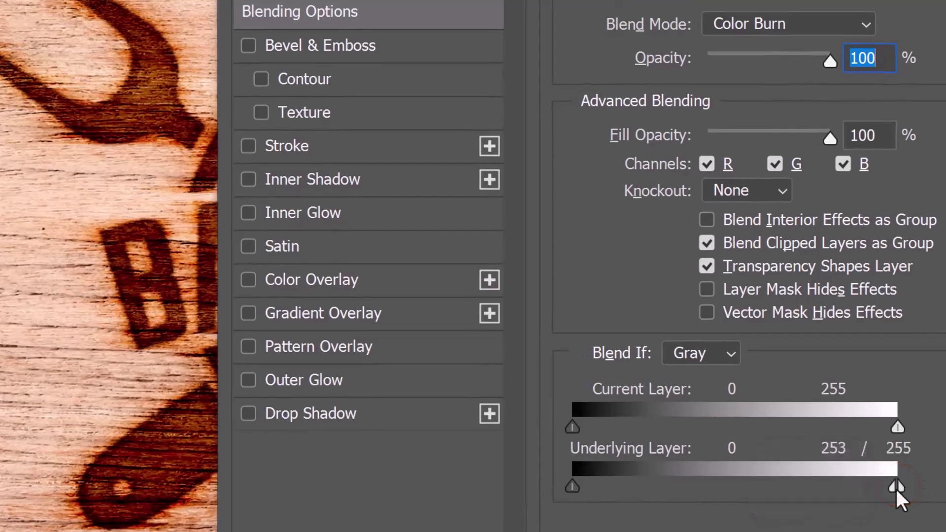
drag(834, 492, 827, 492)
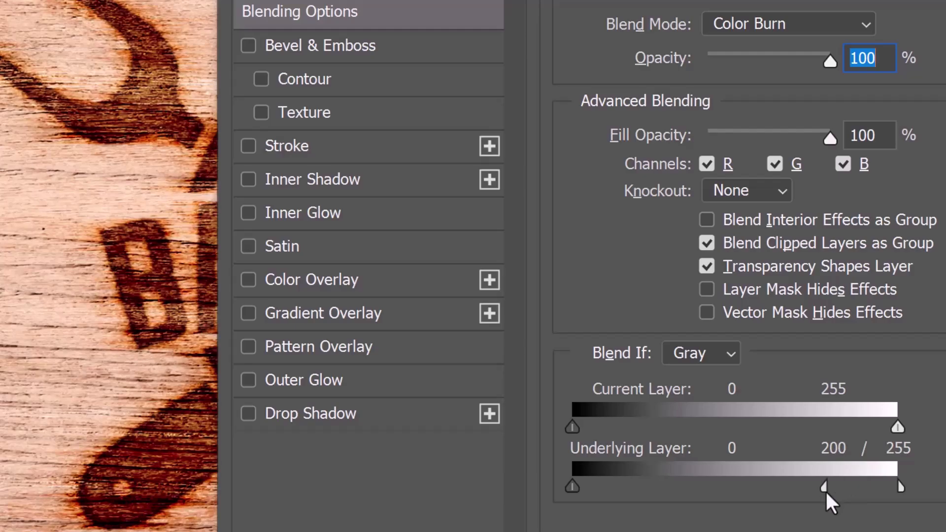